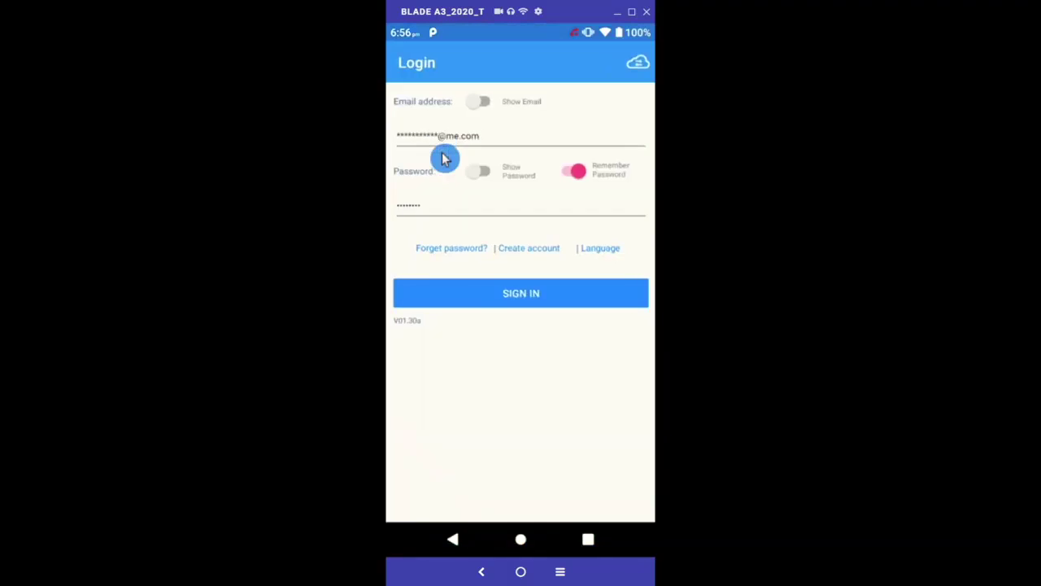
Sign in to the cloud account and dismiss device setup to reach the dashboard showing 28.7 kWh today
click(494, 299)
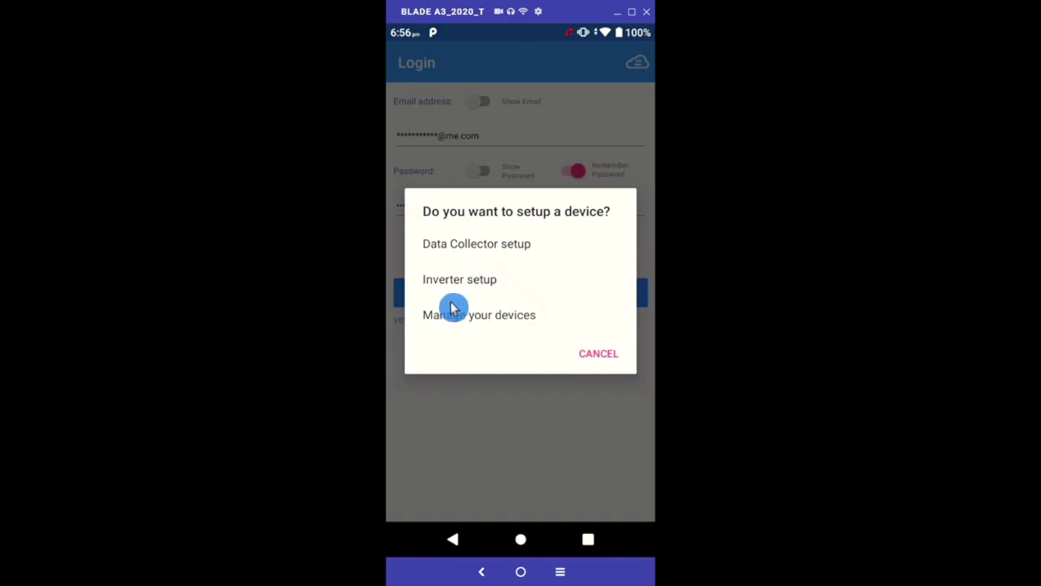
click(500, 328)
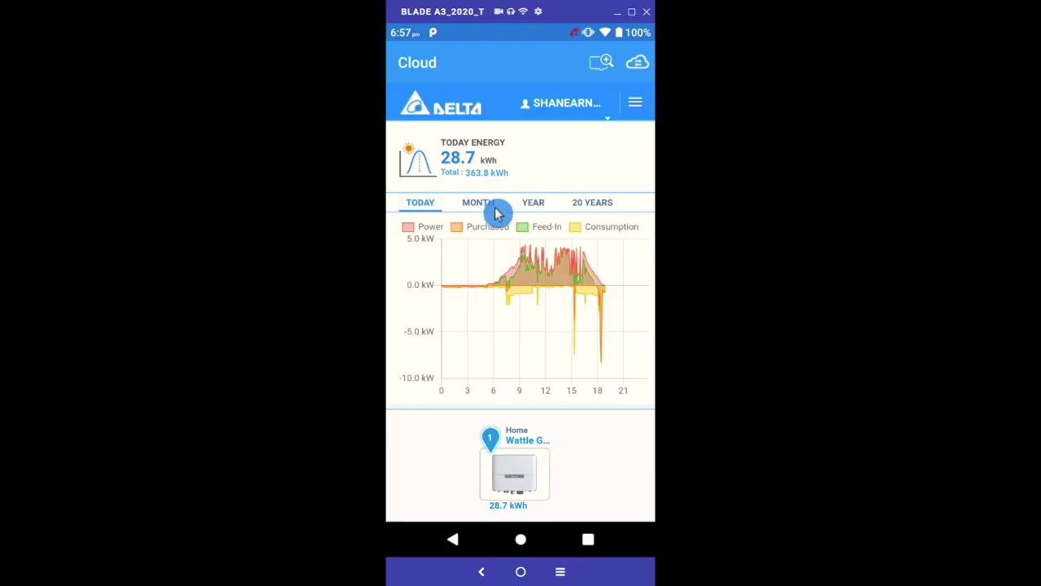
Browse the Month, Year and 20 Years energy charts, then return to Today
click(497, 212)
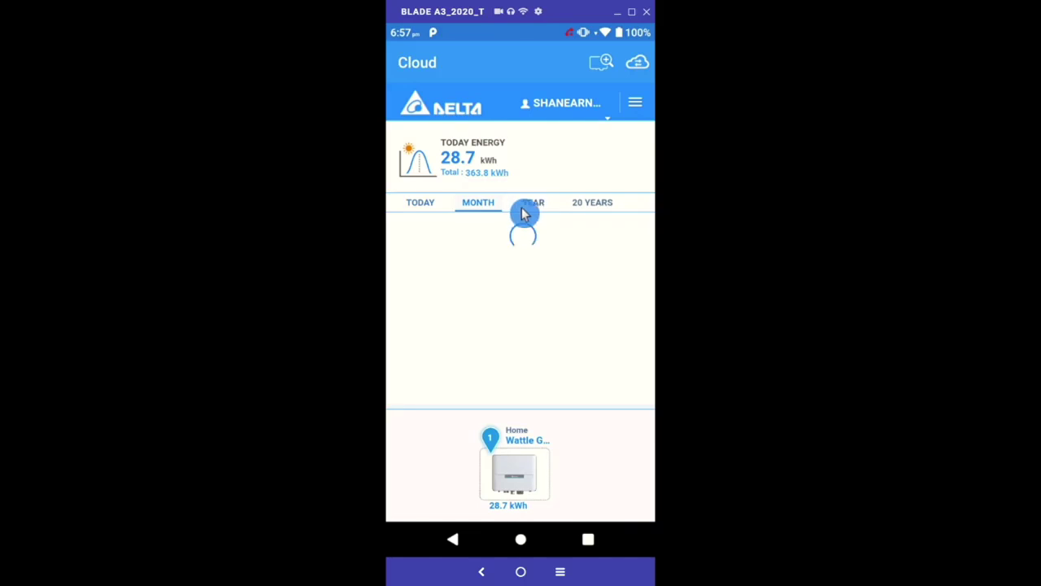
click(542, 211)
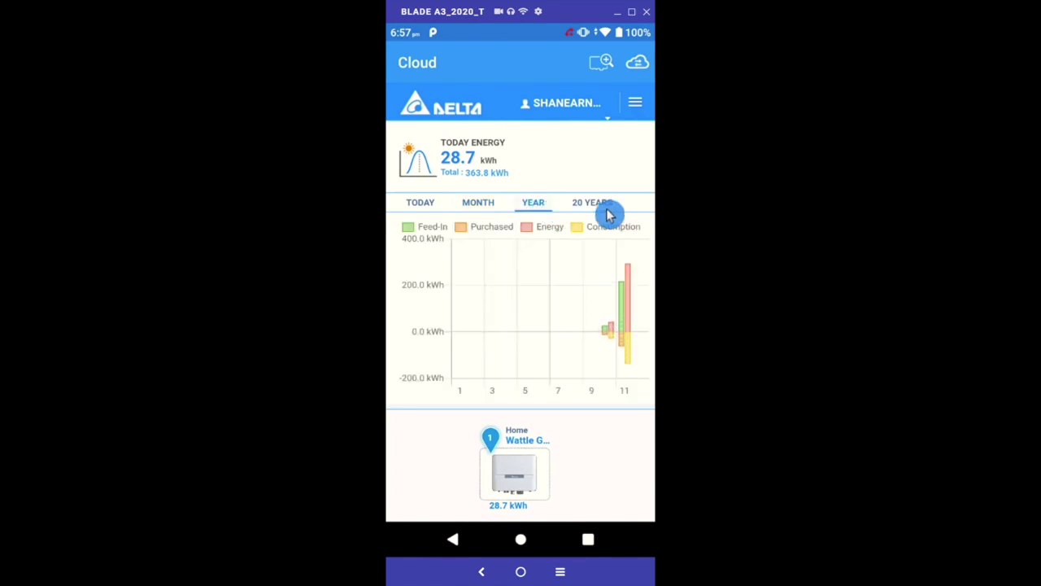
click(577, 210)
click(439, 215)
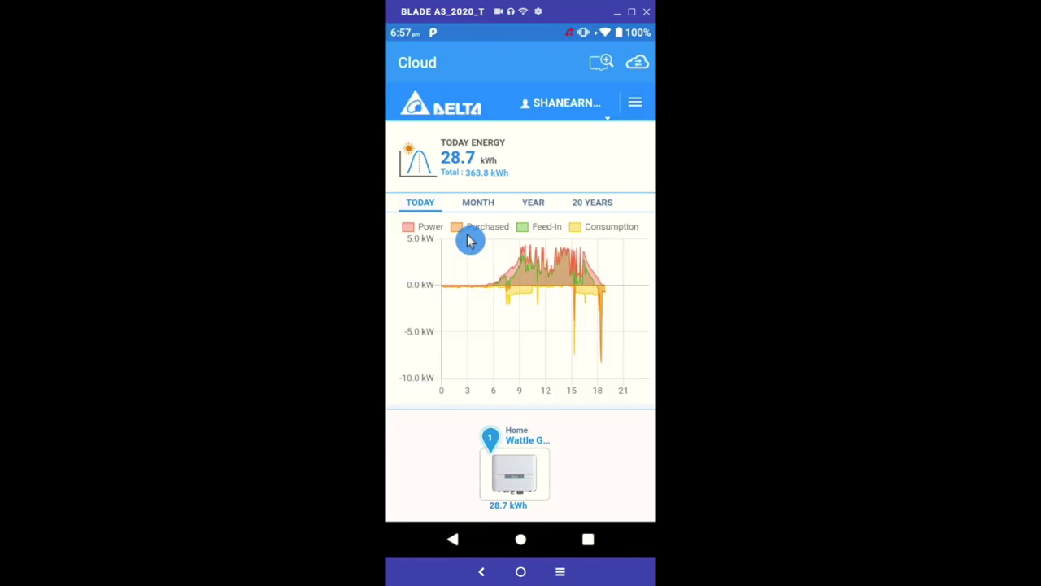
Hide the Purchased, Feed-In and Consumption series so only Power remains on today's chart
click(470, 236)
click(534, 234)
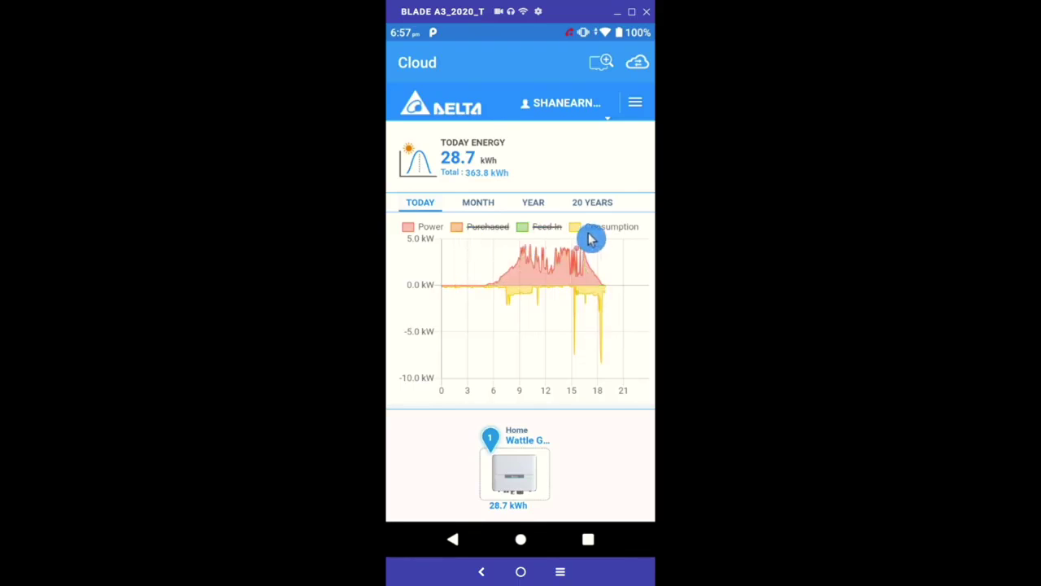
click(591, 238)
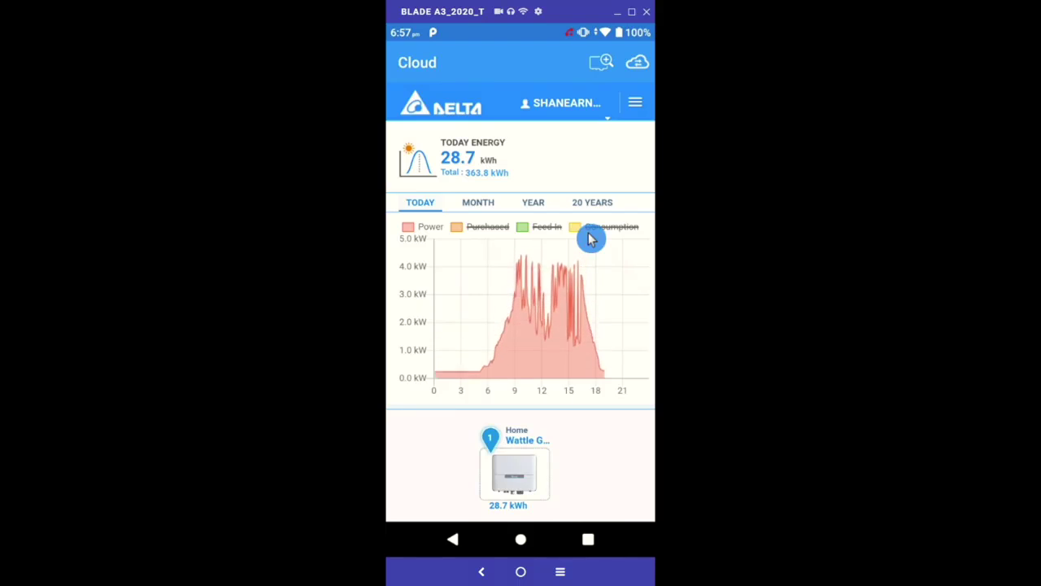
Open the Home plant's details, look at its History and Setting tabs, and return to Energy
click(535, 476)
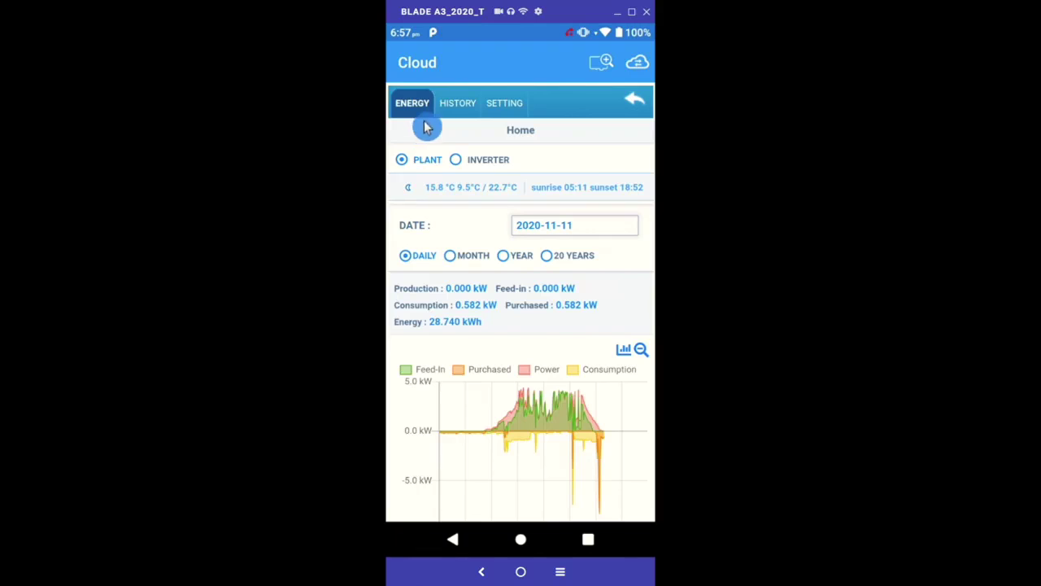
click(457, 111)
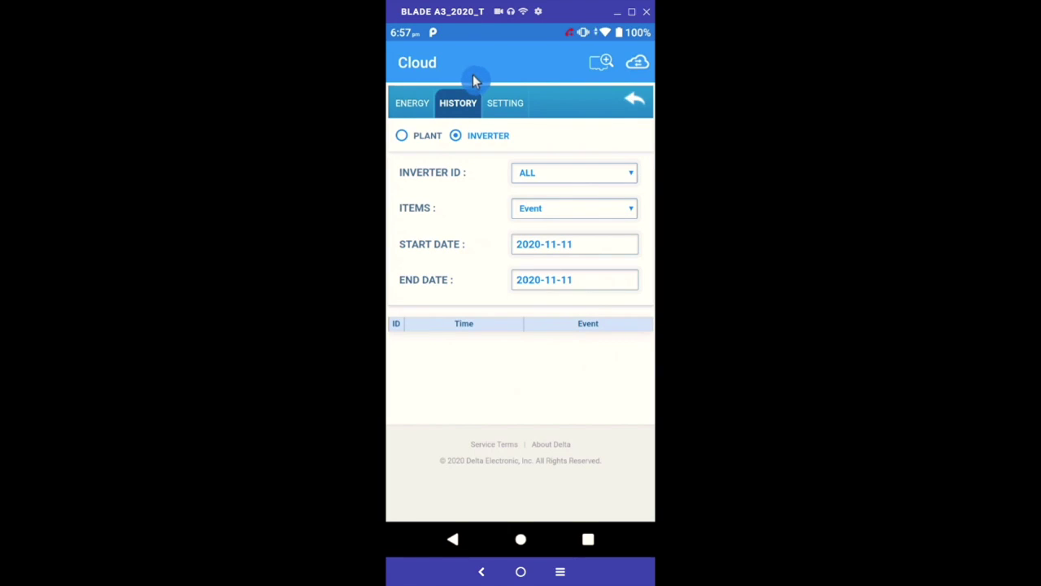
click(511, 112)
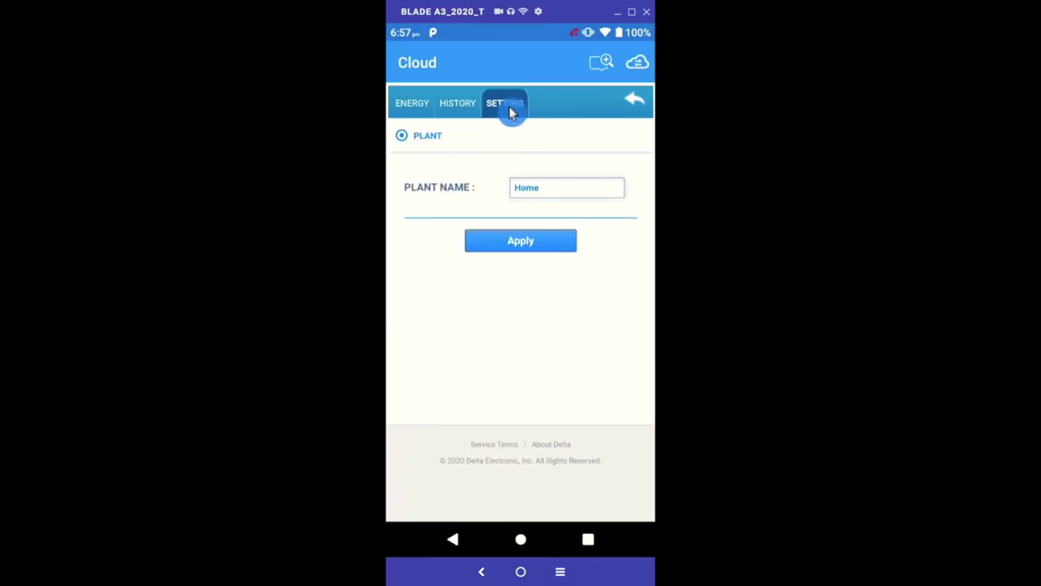
click(417, 108)
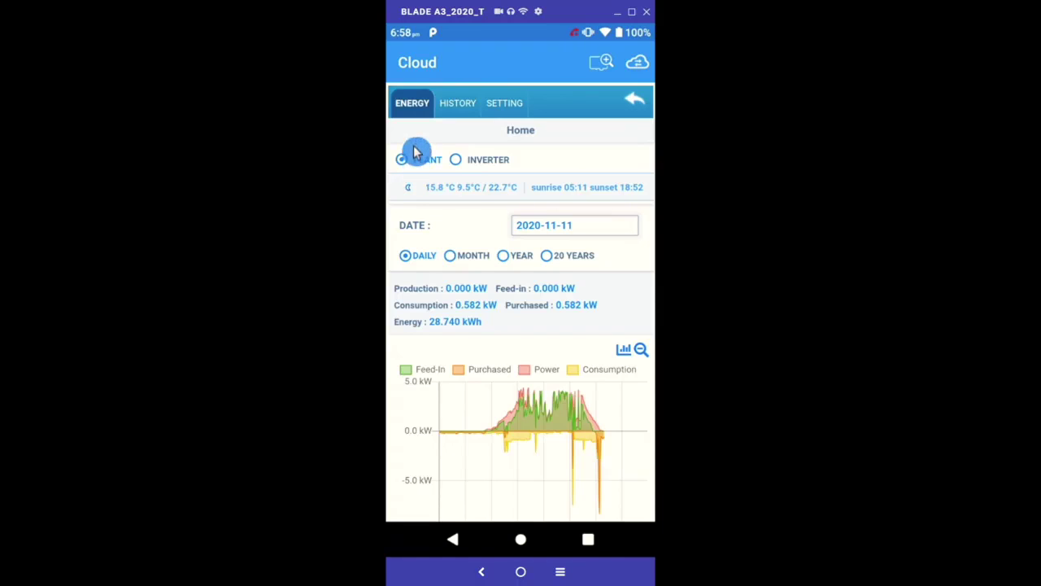
click(467, 168)
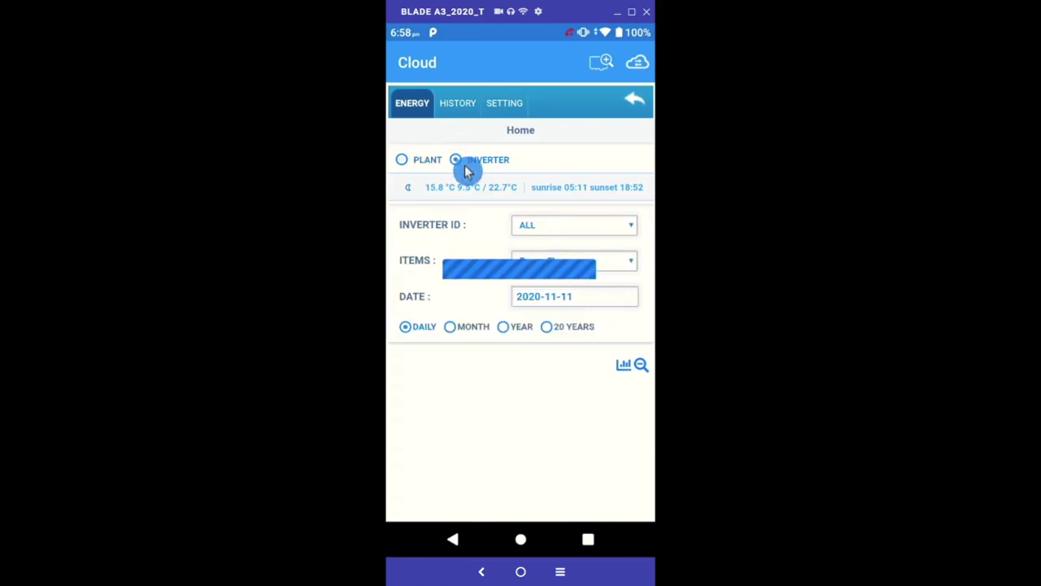
click(634, 269)
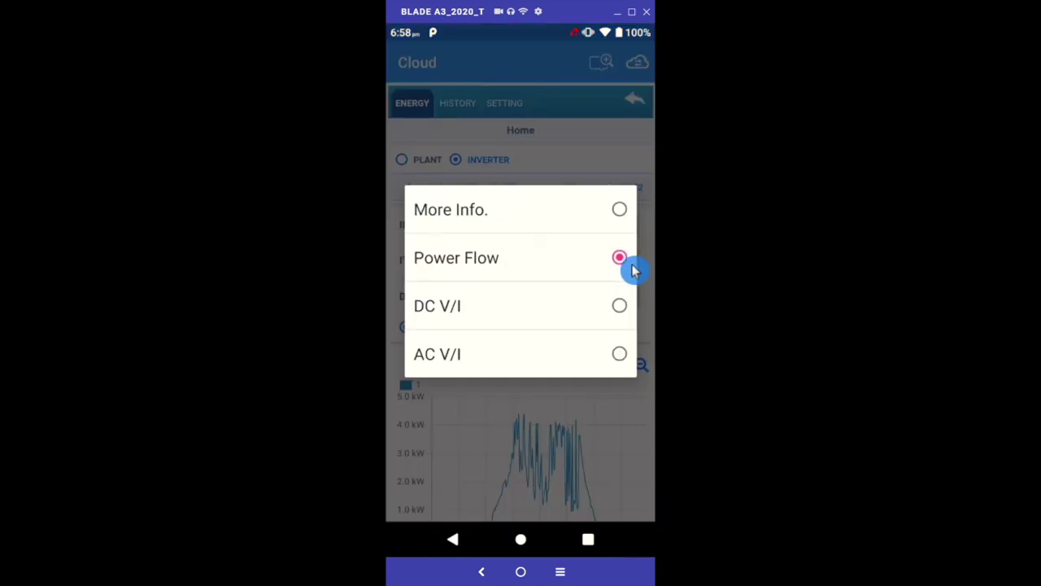
click(623, 367)
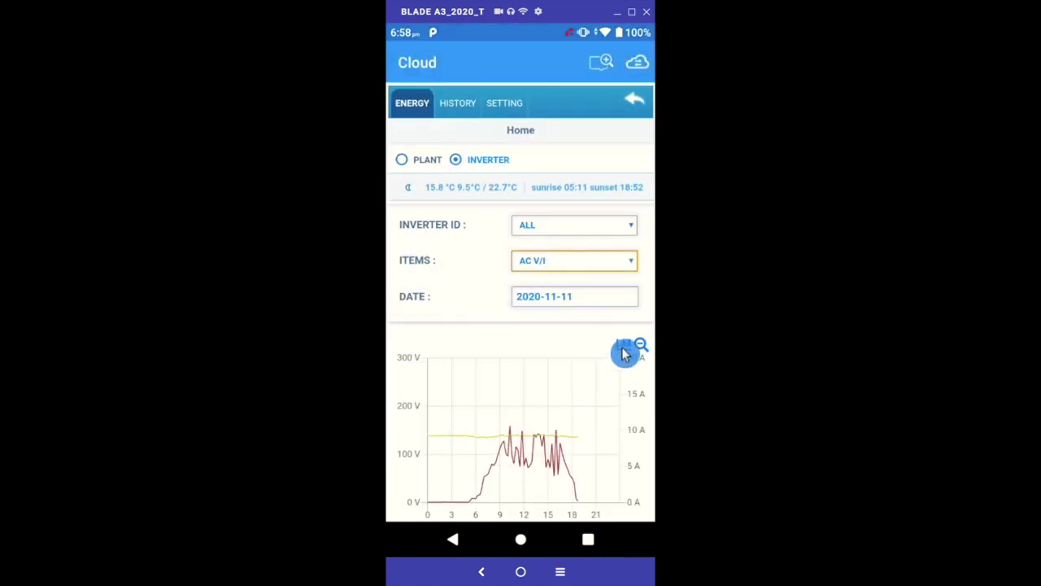
click(642, 273)
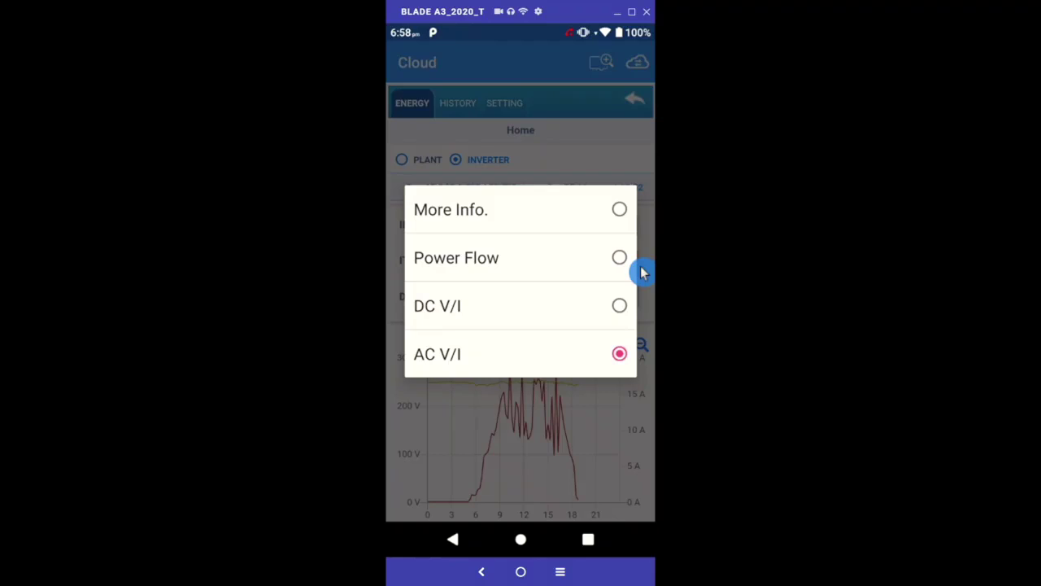
click(627, 223)
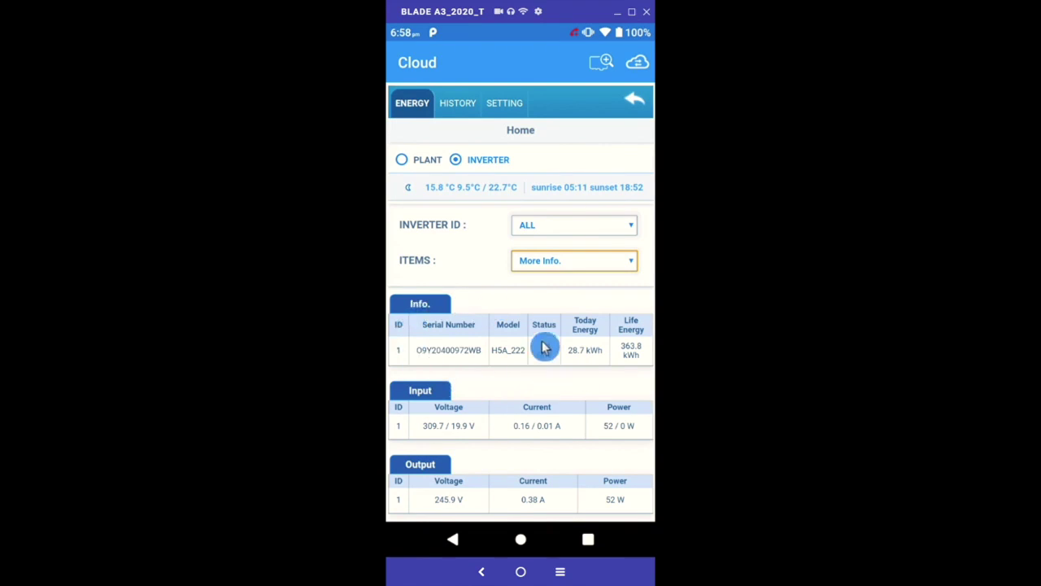
click(434, 170)
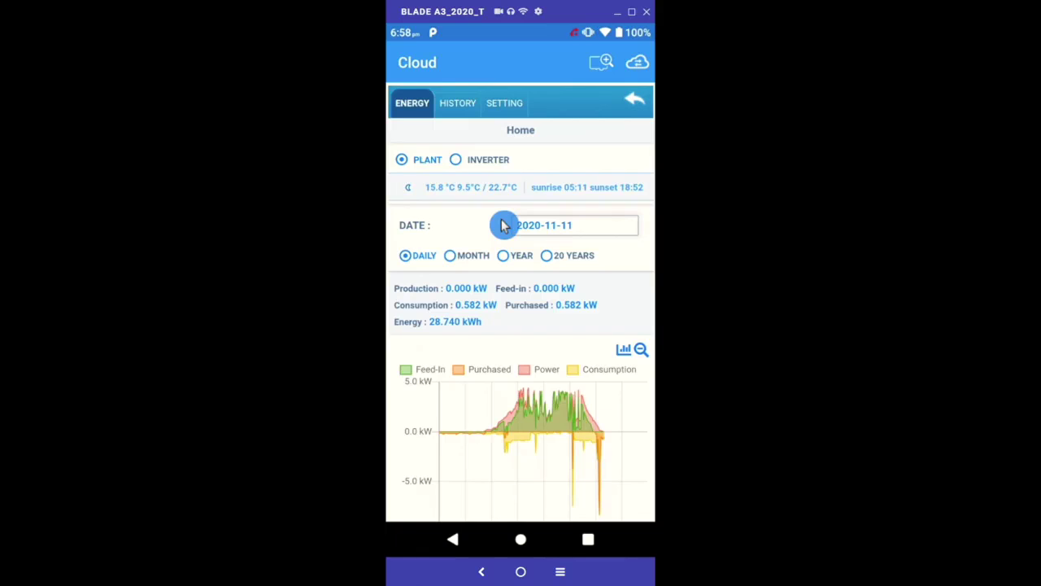
click(615, 236)
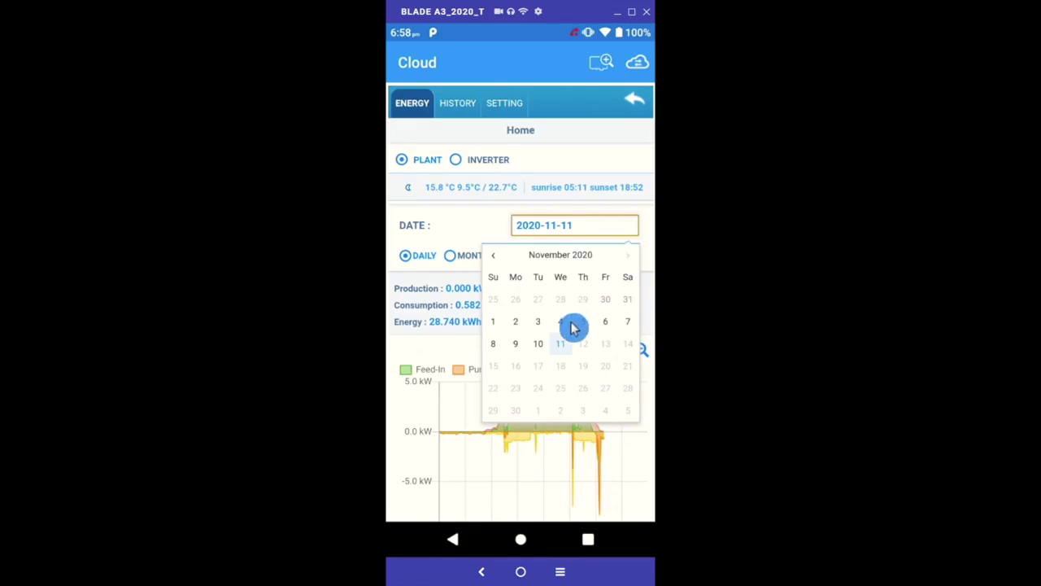
click(543, 350)
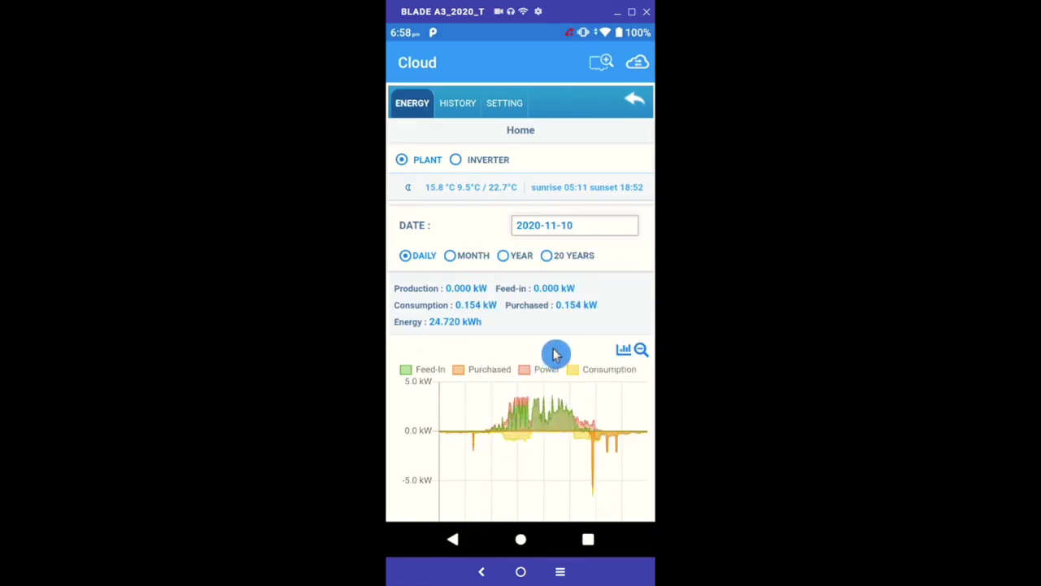
click(600, 239)
click(566, 345)
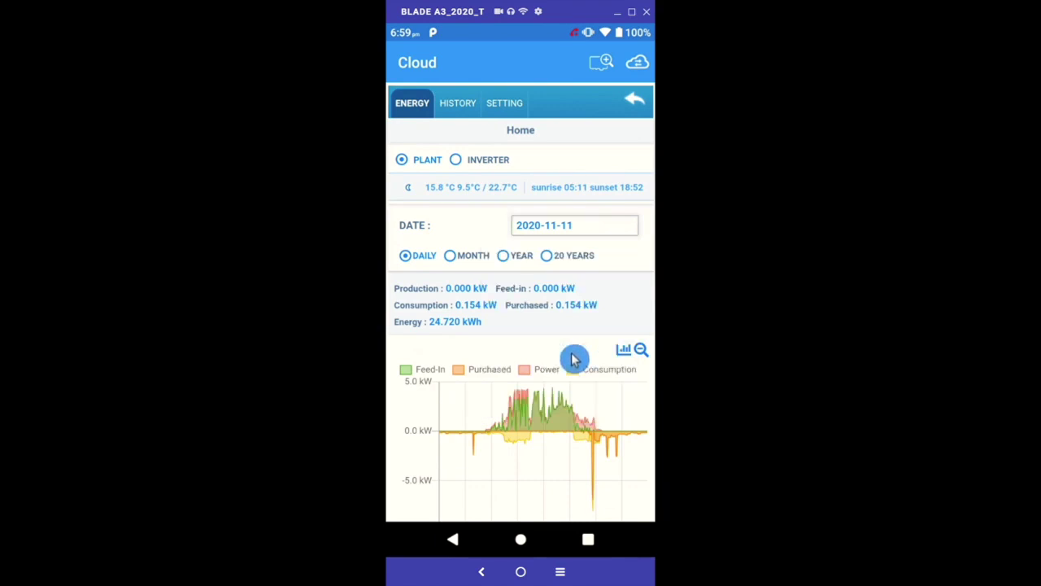
click(464, 270)
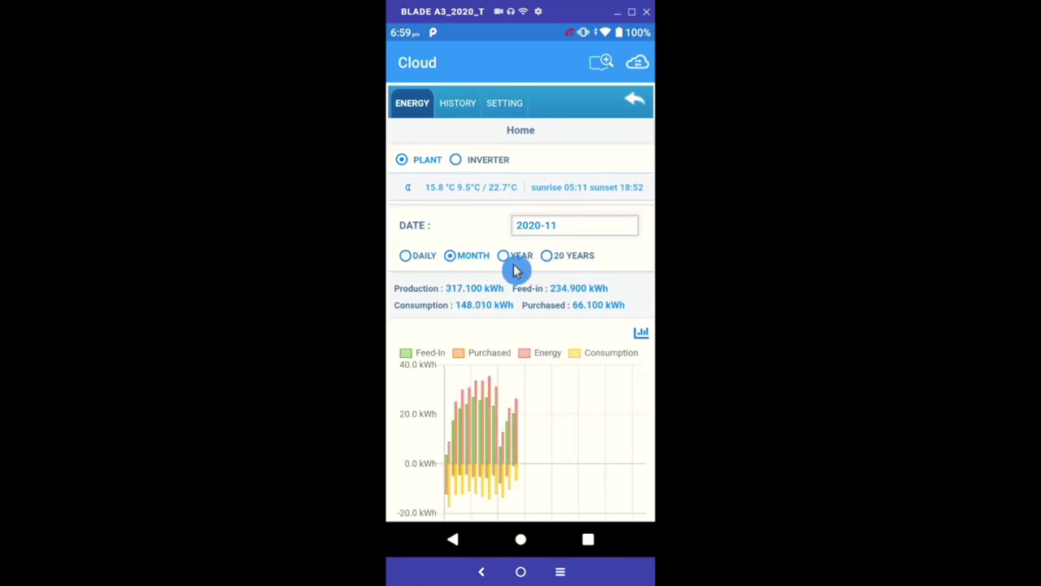
click(516, 269)
click(560, 269)
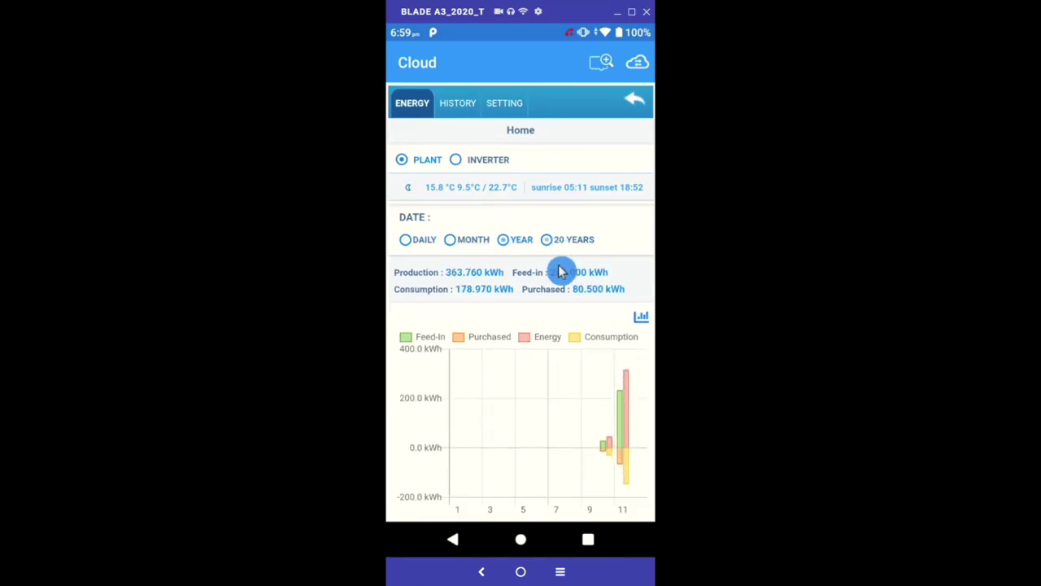
click(425, 252)
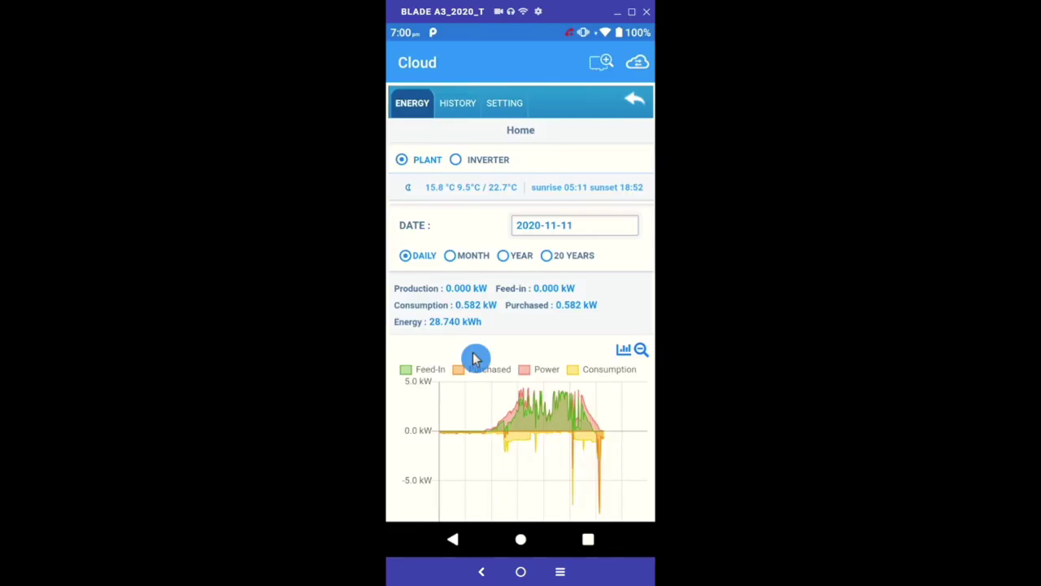
Toggle the Feed-In, Power and Consumption series off and back on in the 2020-11-11 daily graph
scroll(476, 358, down, 1)
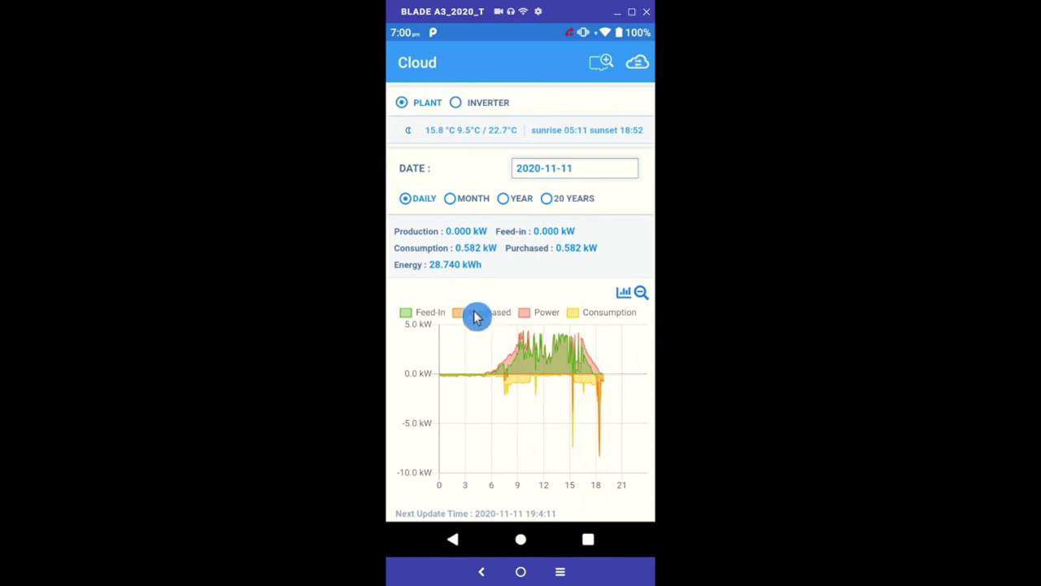
click(417, 323)
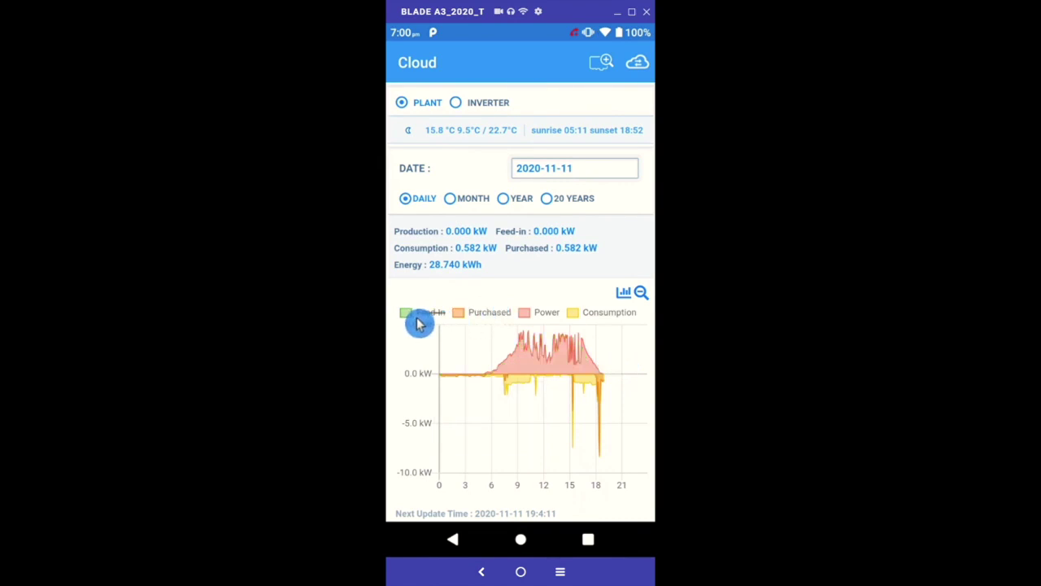
click(417, 323)
click(532, 325)
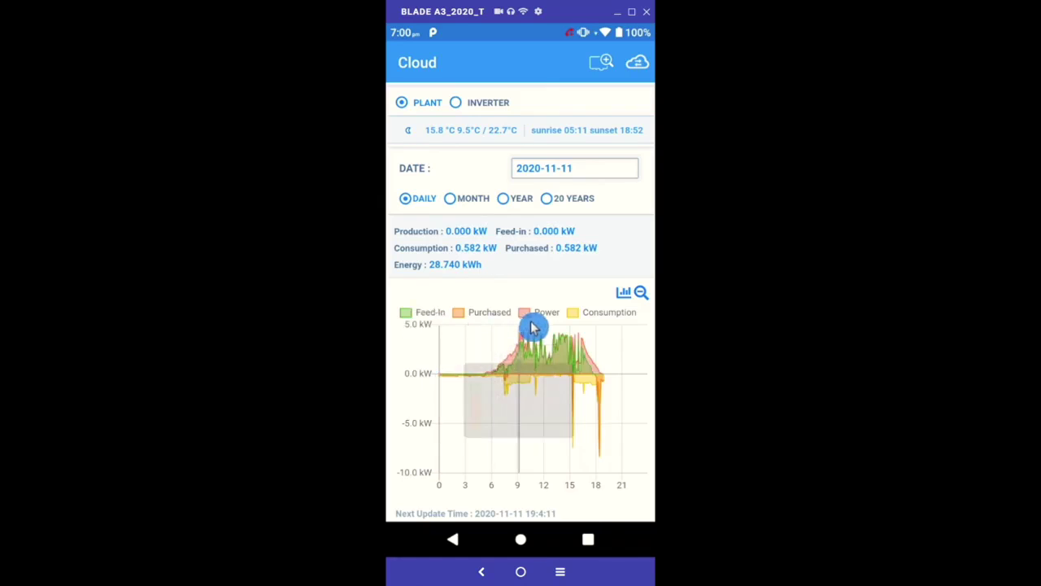
click(531, 325)
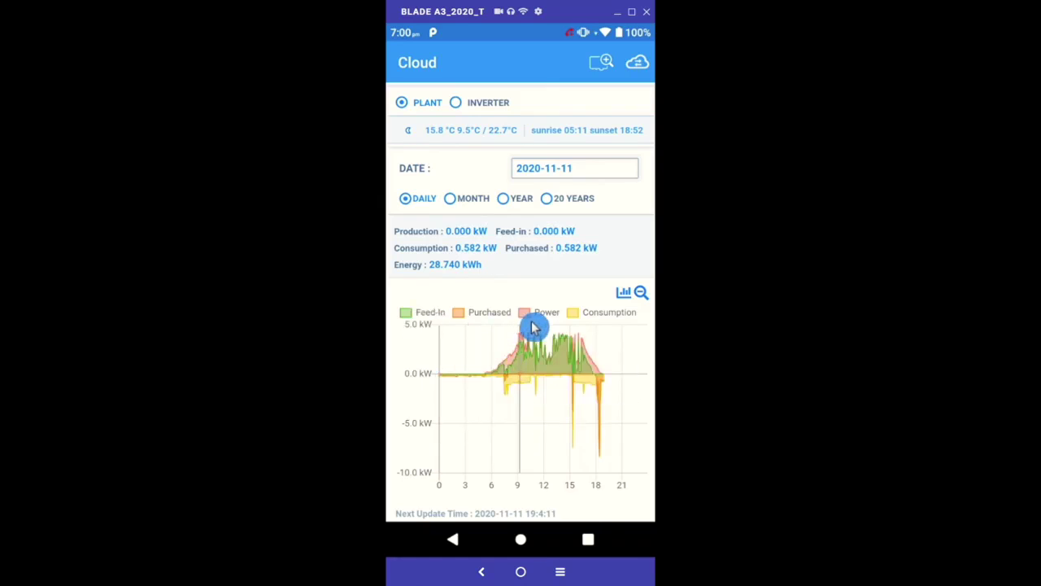
click(590, 324)
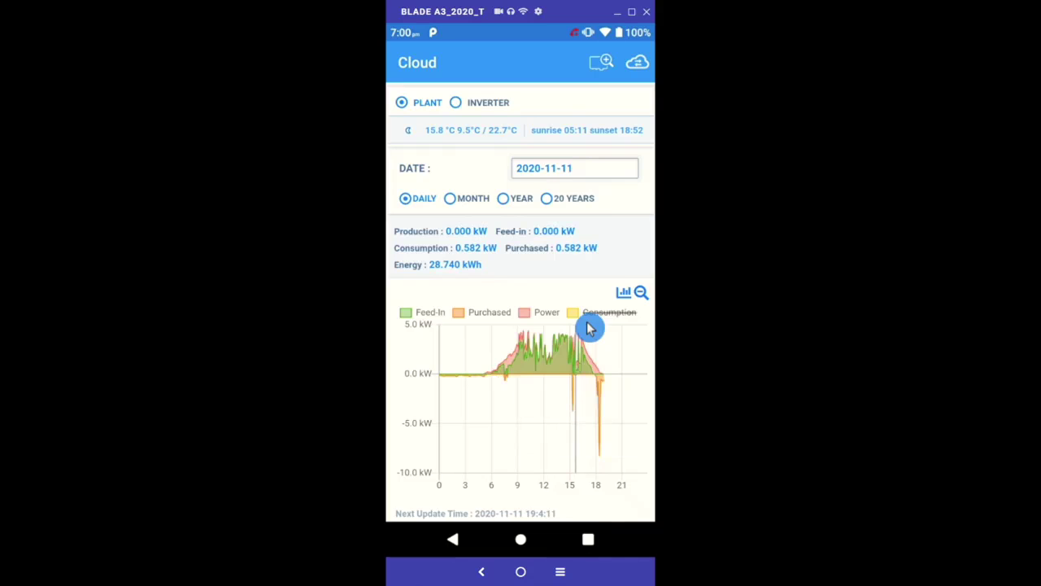
click(588, 325)
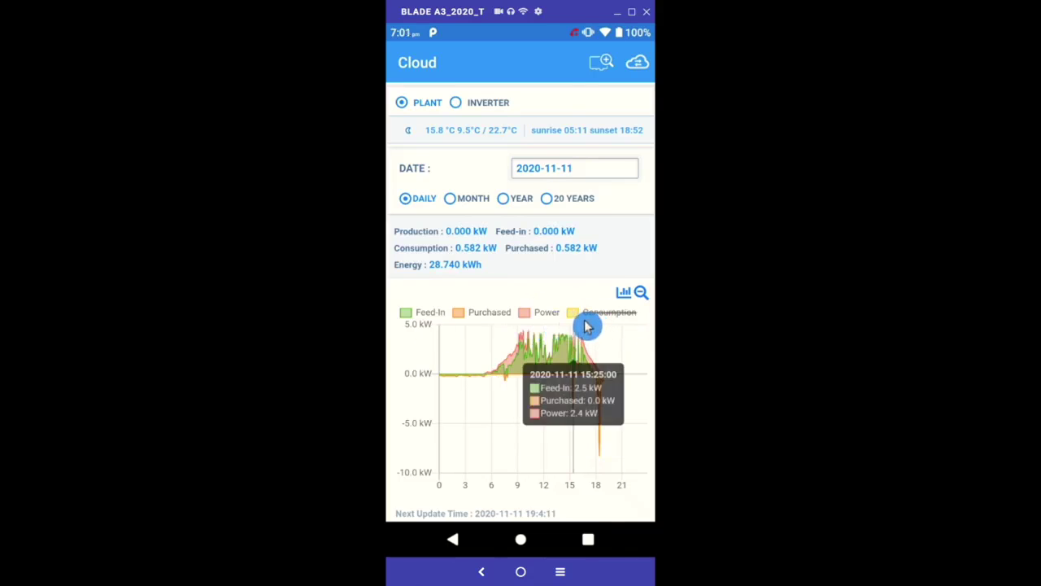
Zoom the daily graph into the late afternoon and read the values around 16:00–17:00
scroll(563, 388, up, 3)
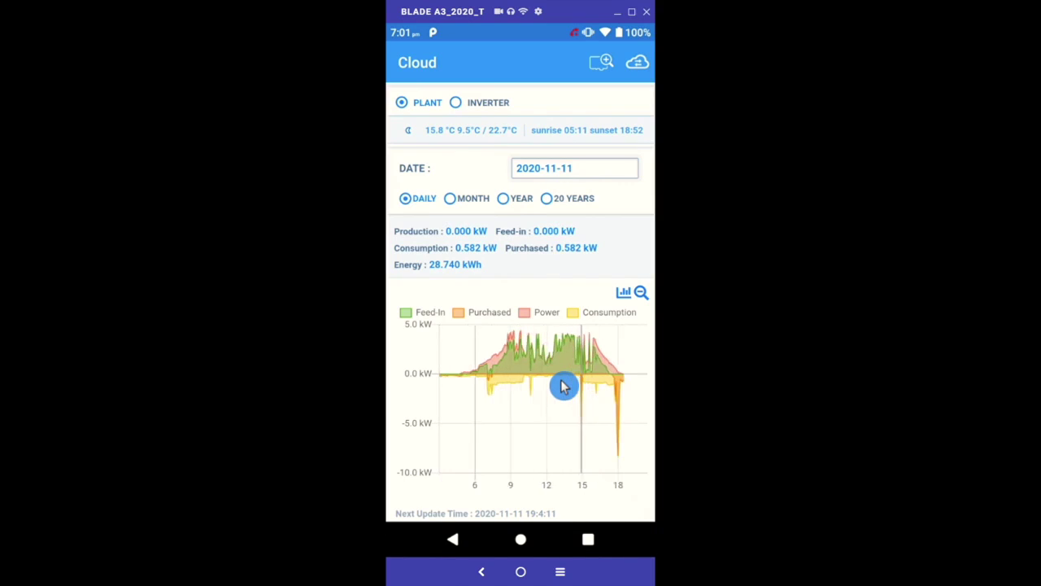
scroll(563, 388, up, 3)
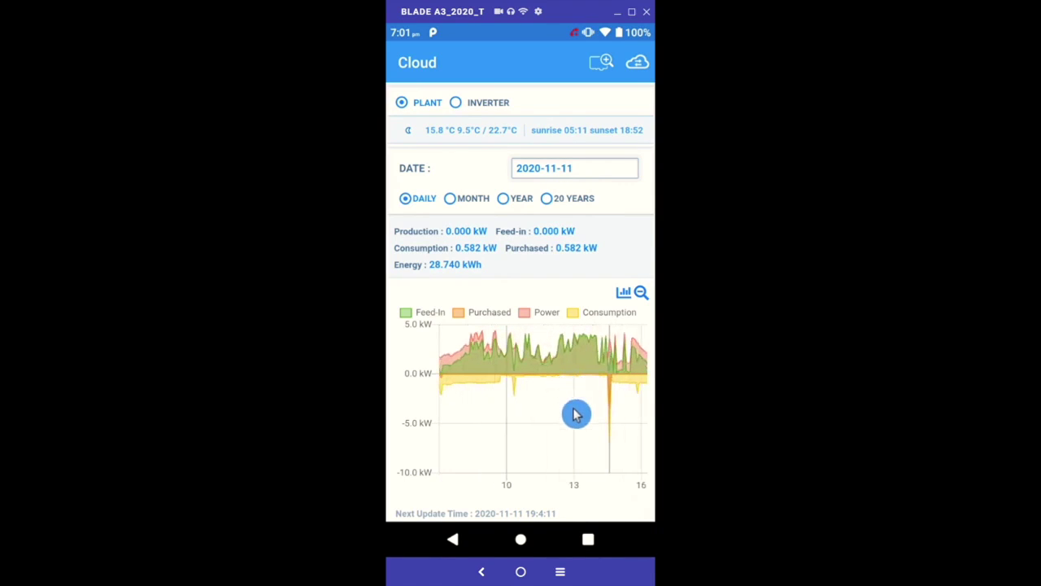
drag(576, 414, 494, 409)
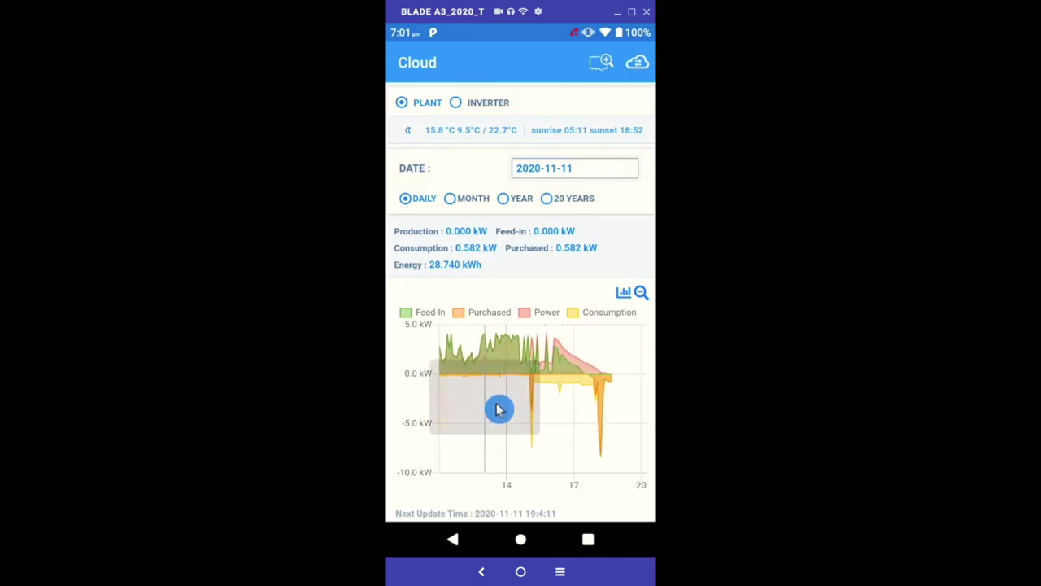
click(585, 382)
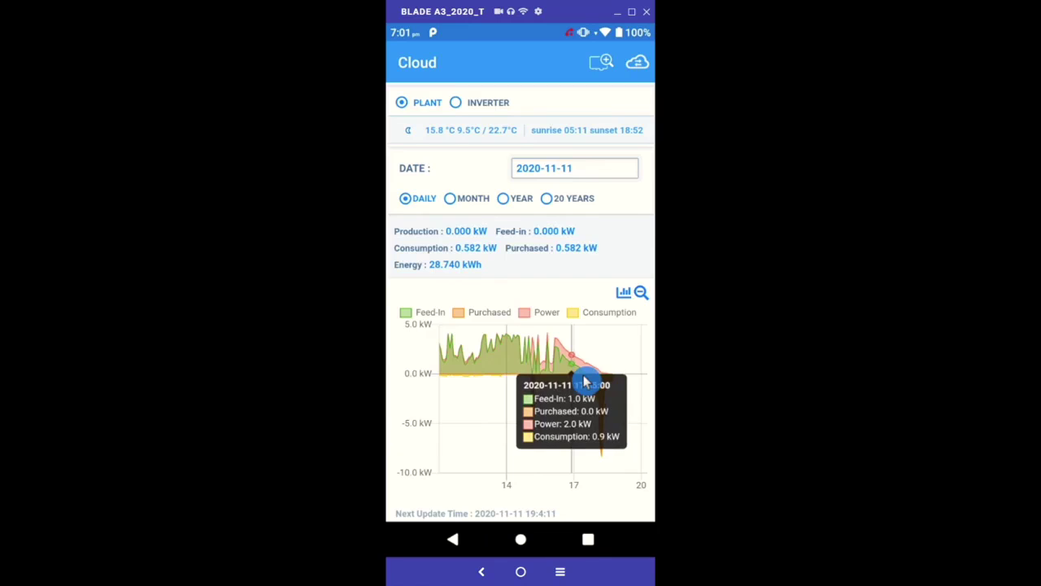
mouse_move(586, 382)
mouse_down()
mouse_move(562, 367)
mouse_move(576, 367)
mouse_move(558, 379)
mouse_move(635, 393)
mouse_up()
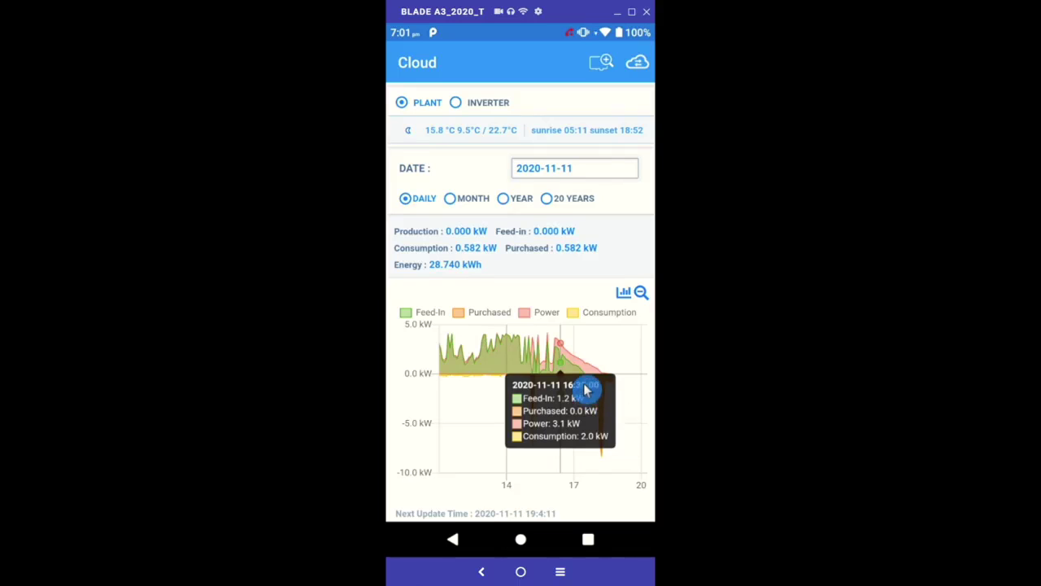
Hide Consumption, toggle Power off and on, and read the mid-afternoon values at 14:55
click(590, 328)
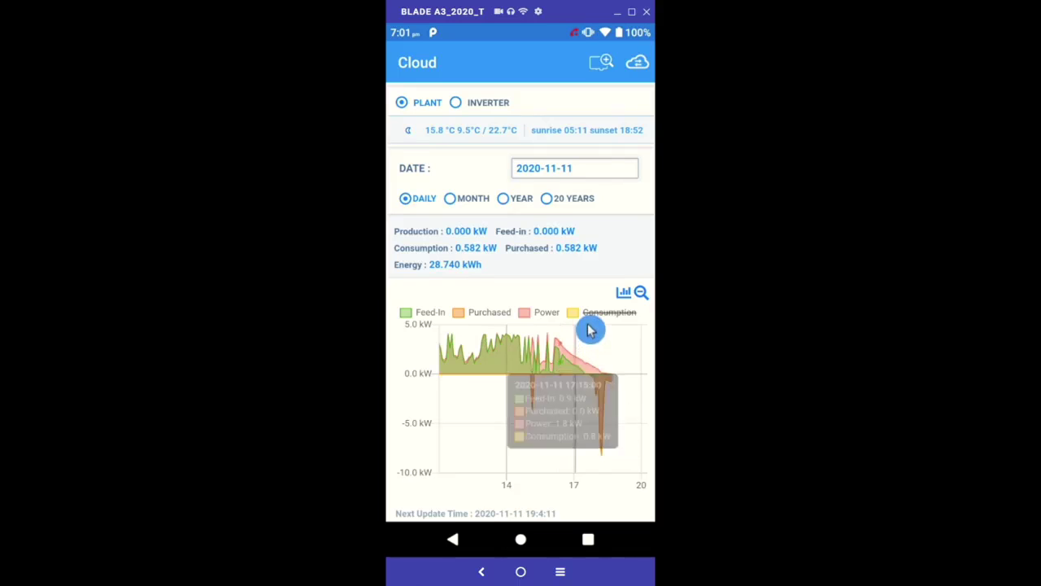
click(545, 342)
click(539, 327)
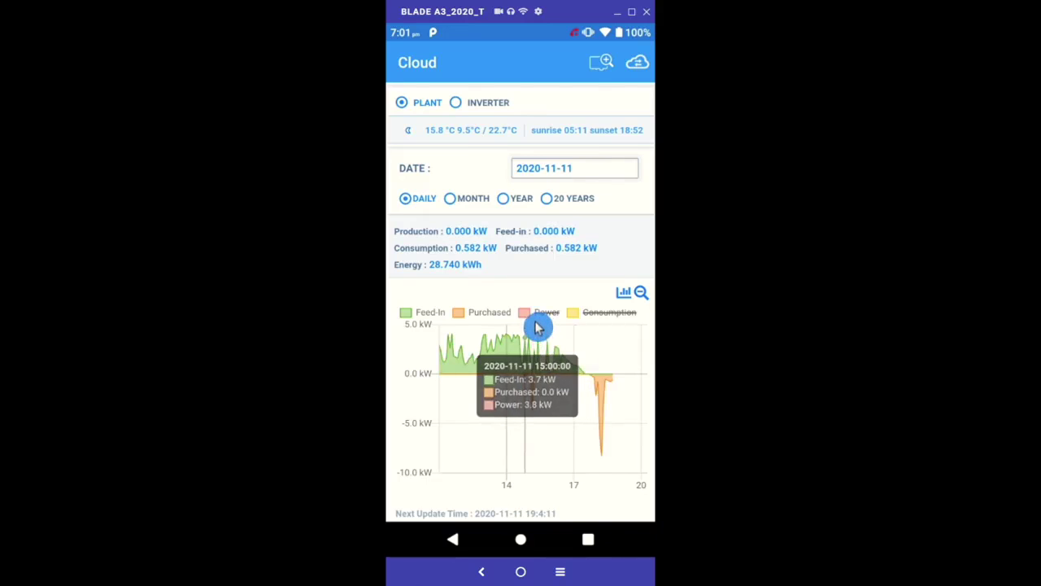
click(538, 327)
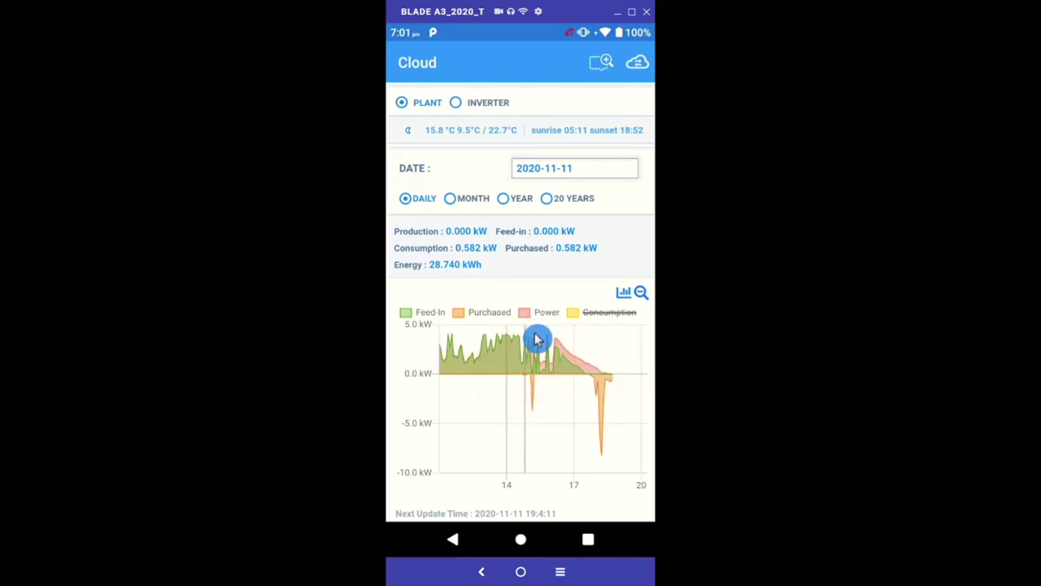
click(535, 373)
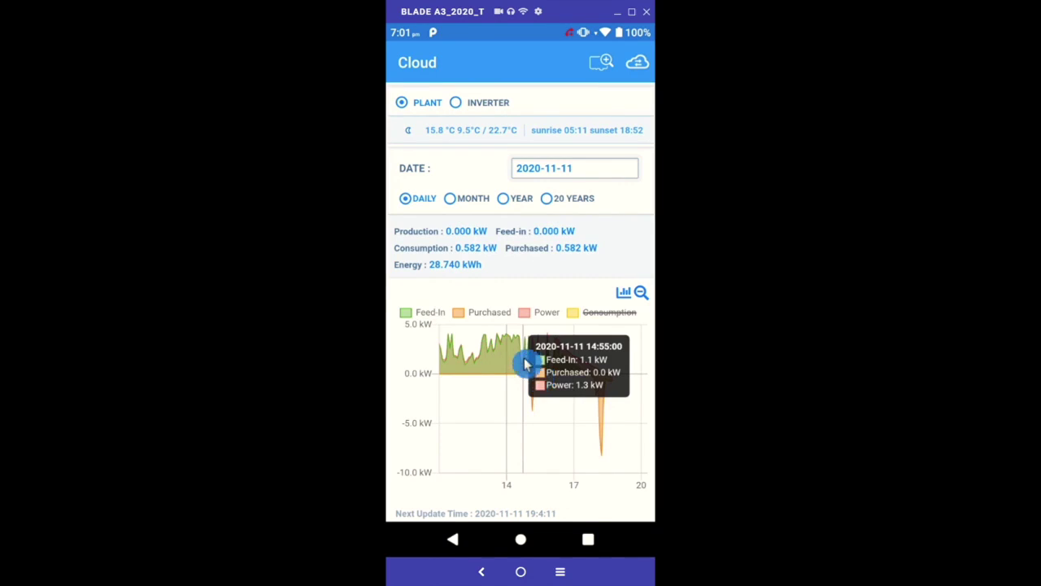
Hide the Purchased series and read the feed-in and power values around 13:55 and midday
click(478, 319)
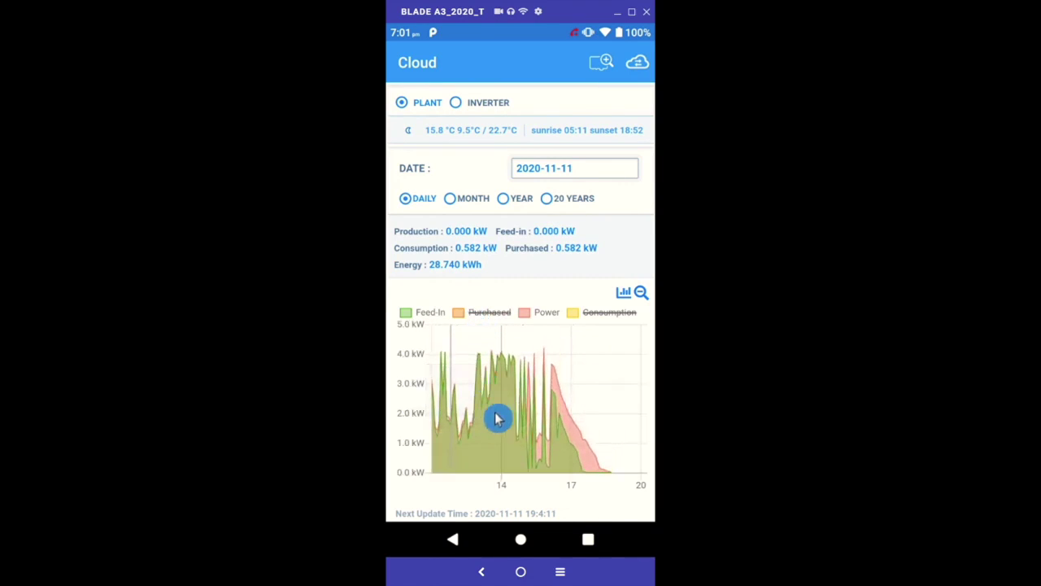
click(498, 418)
click(470, 325)
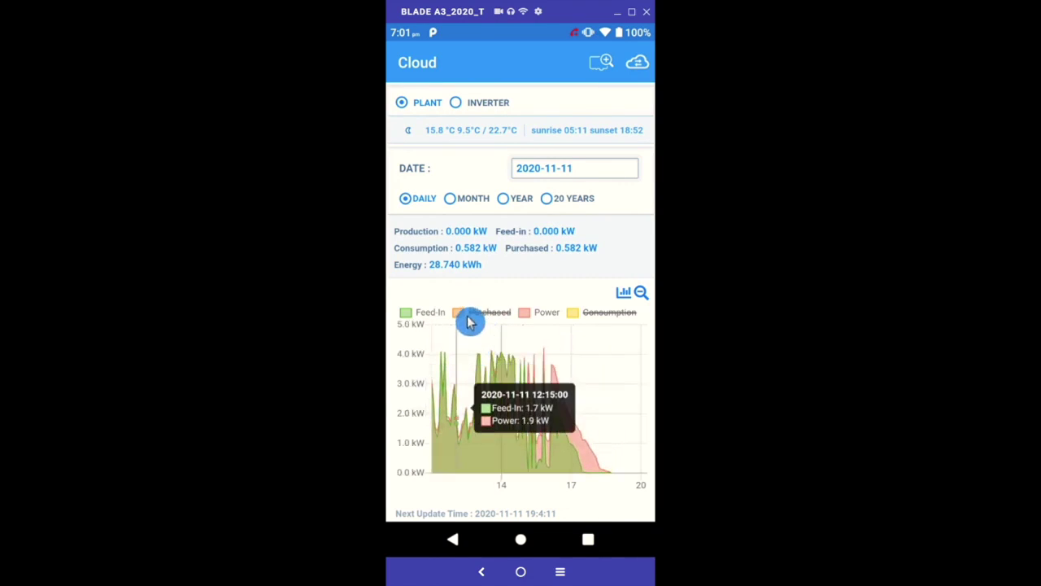
Switch to the monthly graph, read a November day's figures, then show October 2020
click(462, 205)
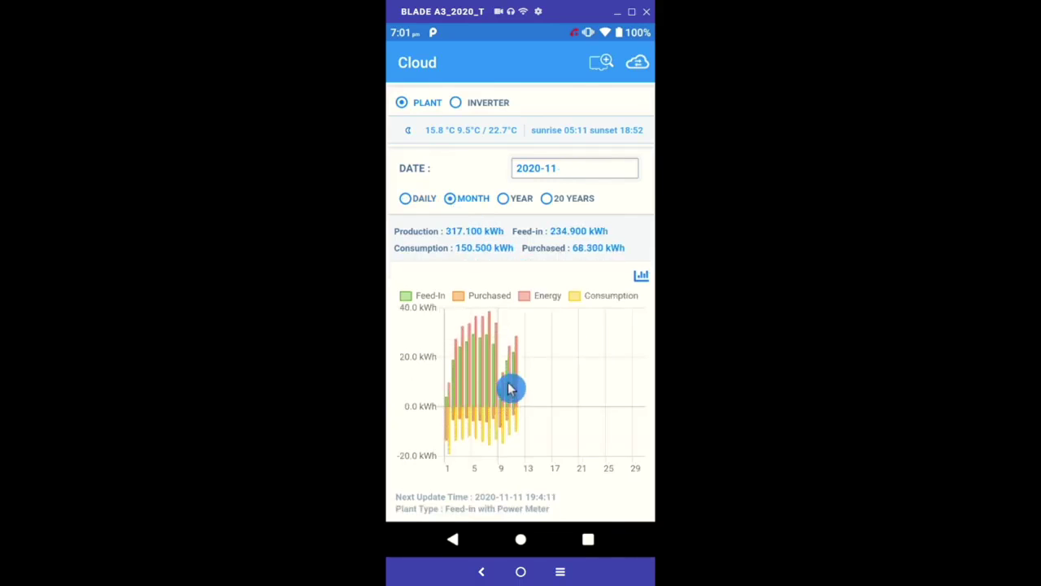
click(520, 396)
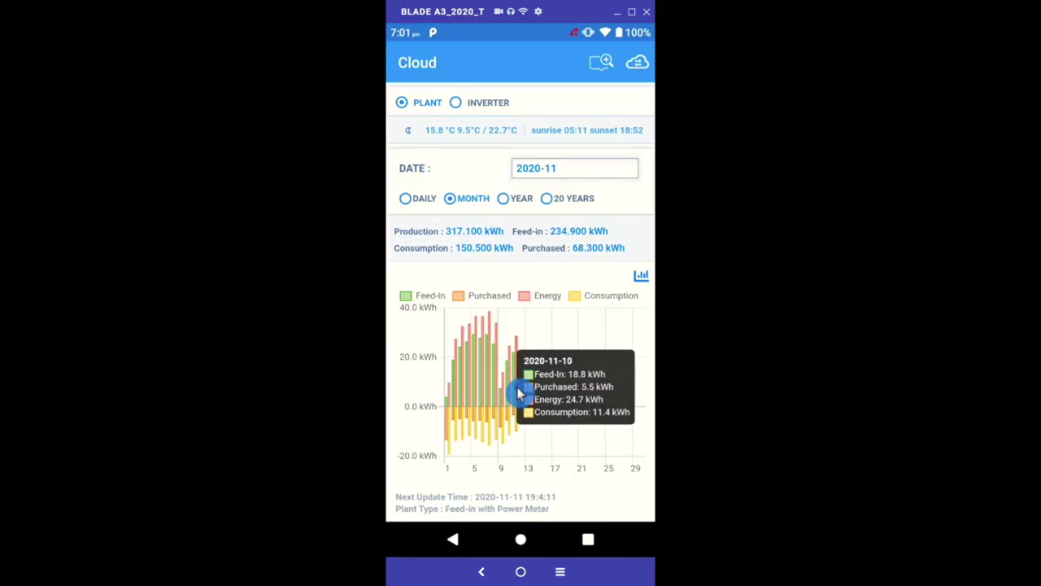
click(579, 182)
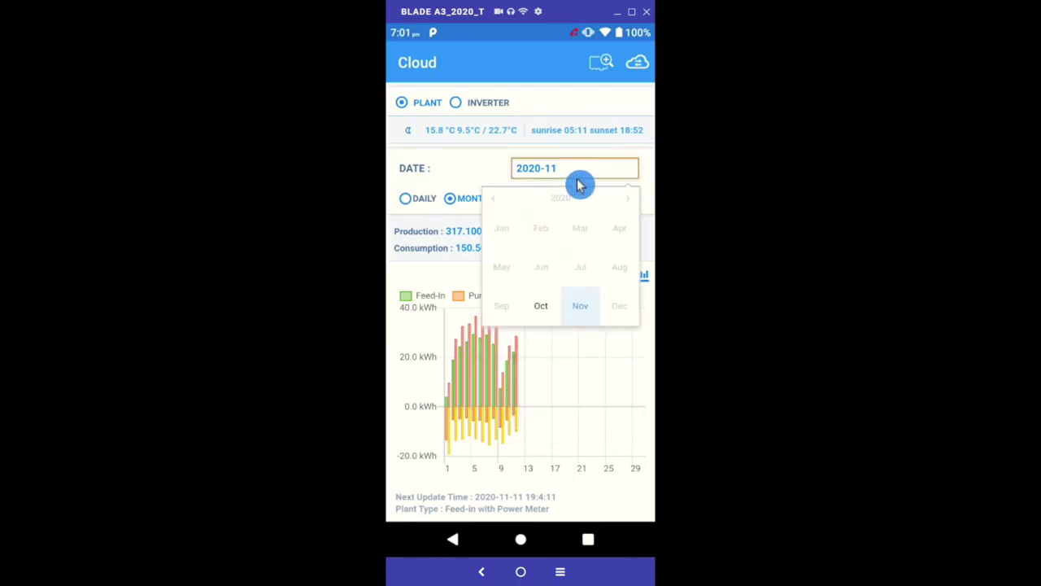
click(547, 318)
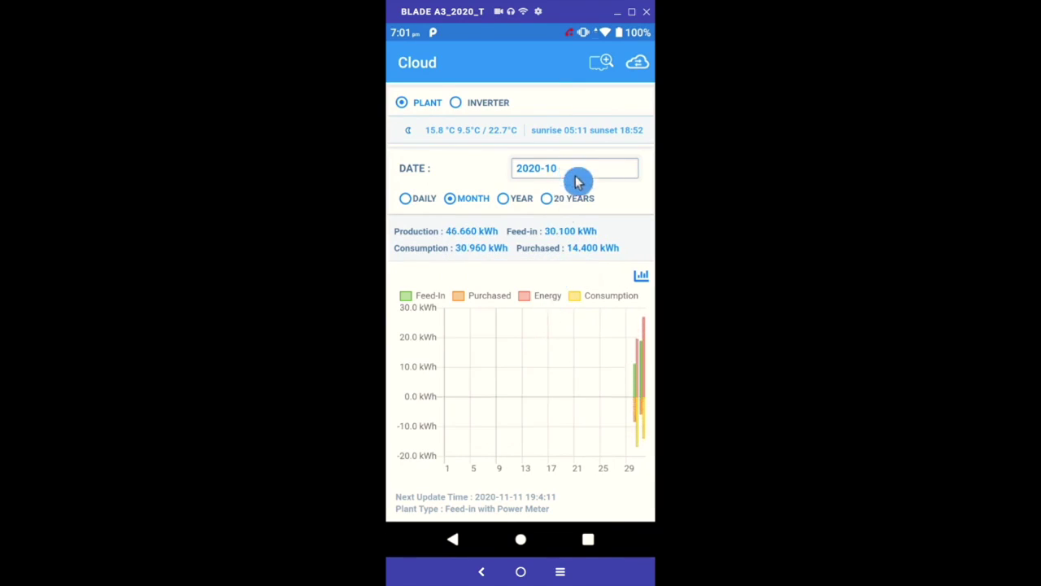
Set the monthly view back to November 2020
click(577, 182)
click(562, 317)
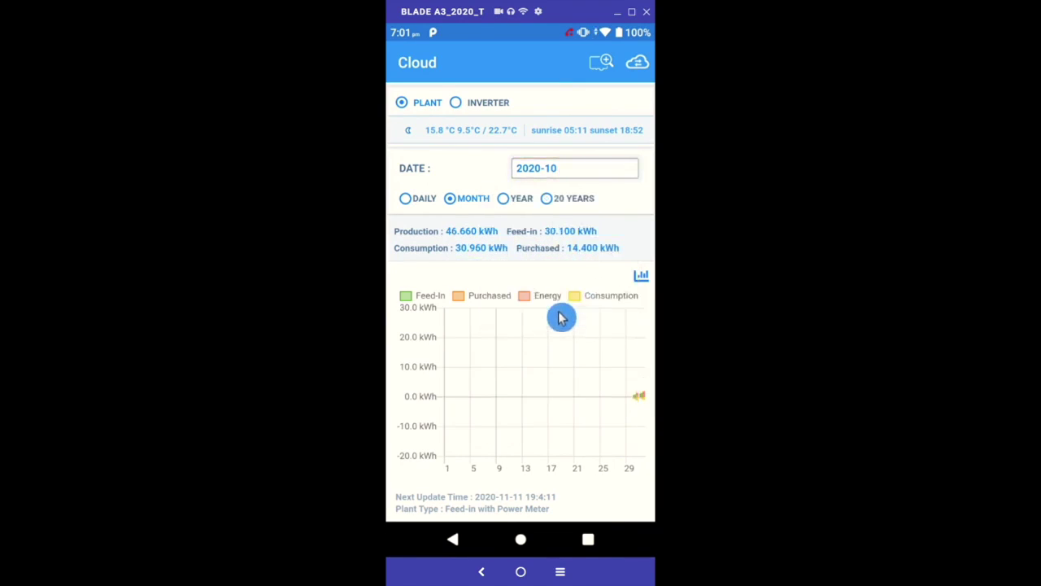
click(575, 175)
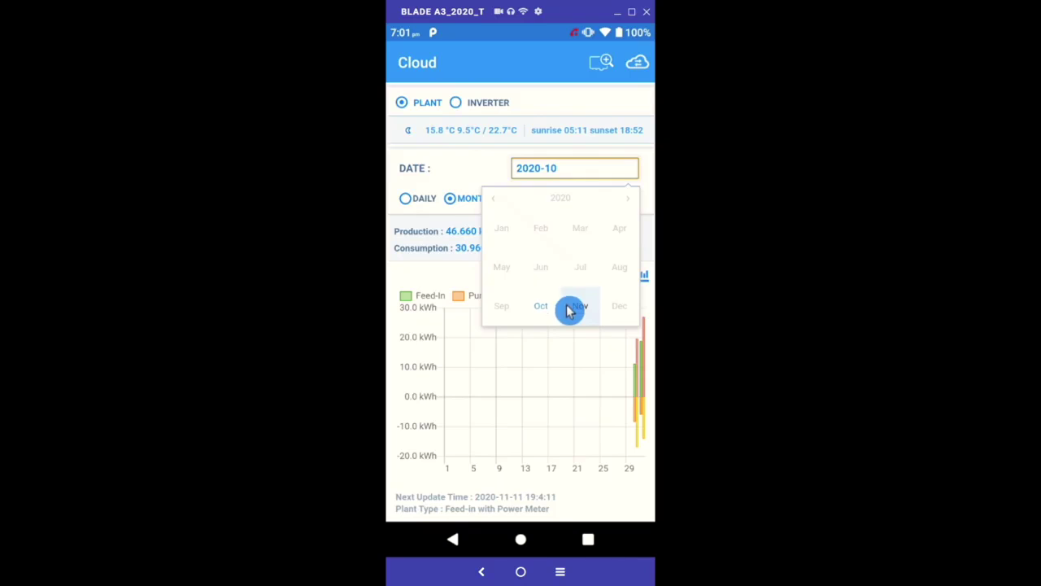
click(589, 314)
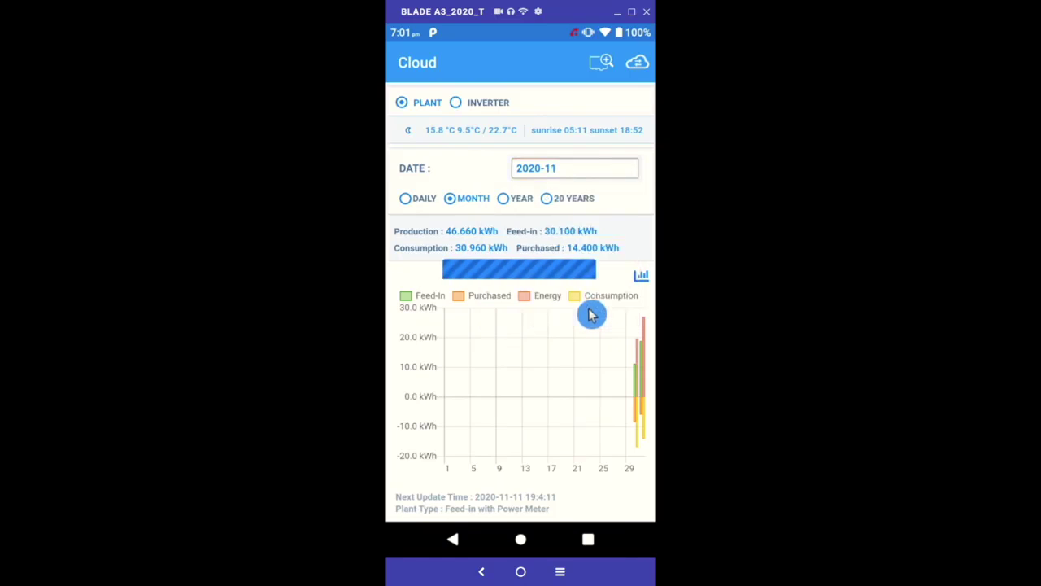
click(525, 386)
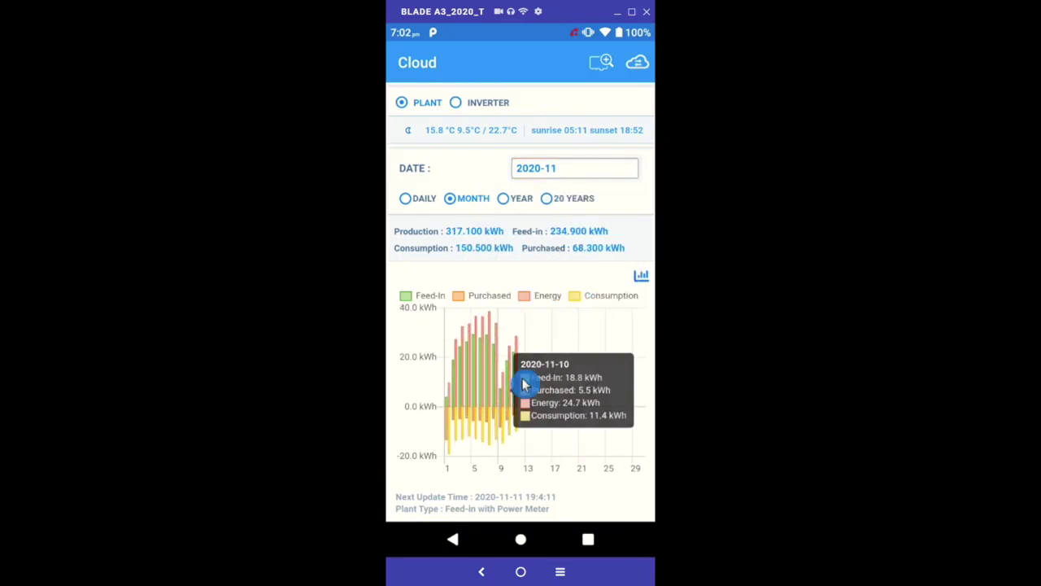